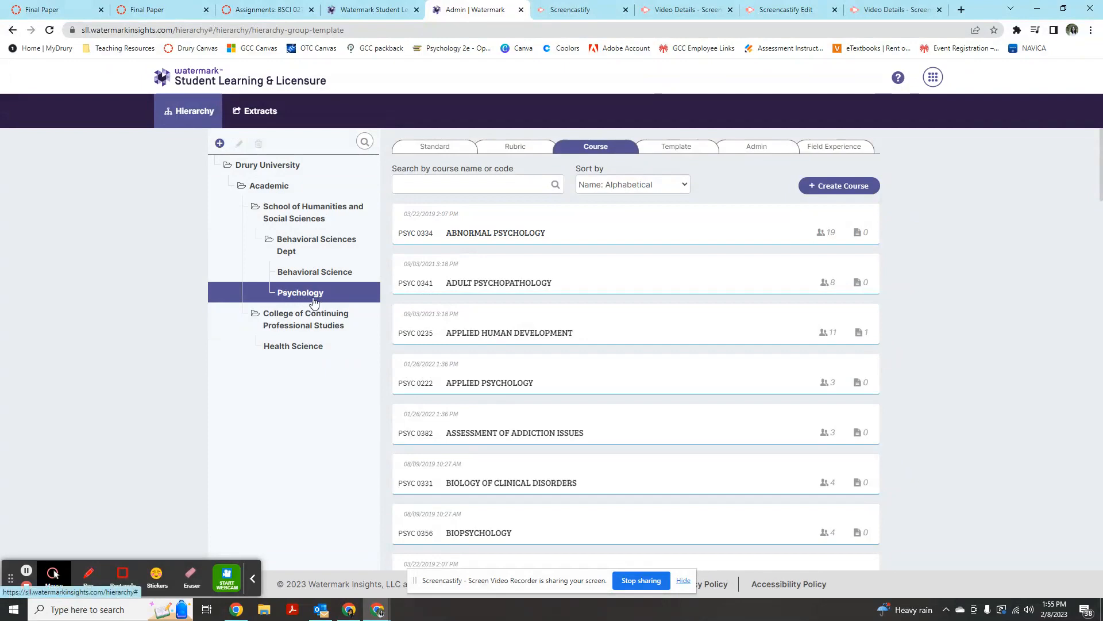
Find the PSYC 0330 Family and Domestic Violence course in the Psychology course list and open it.
scroll(574, 366, down, 3)
scroll(573, 364, down, 3)
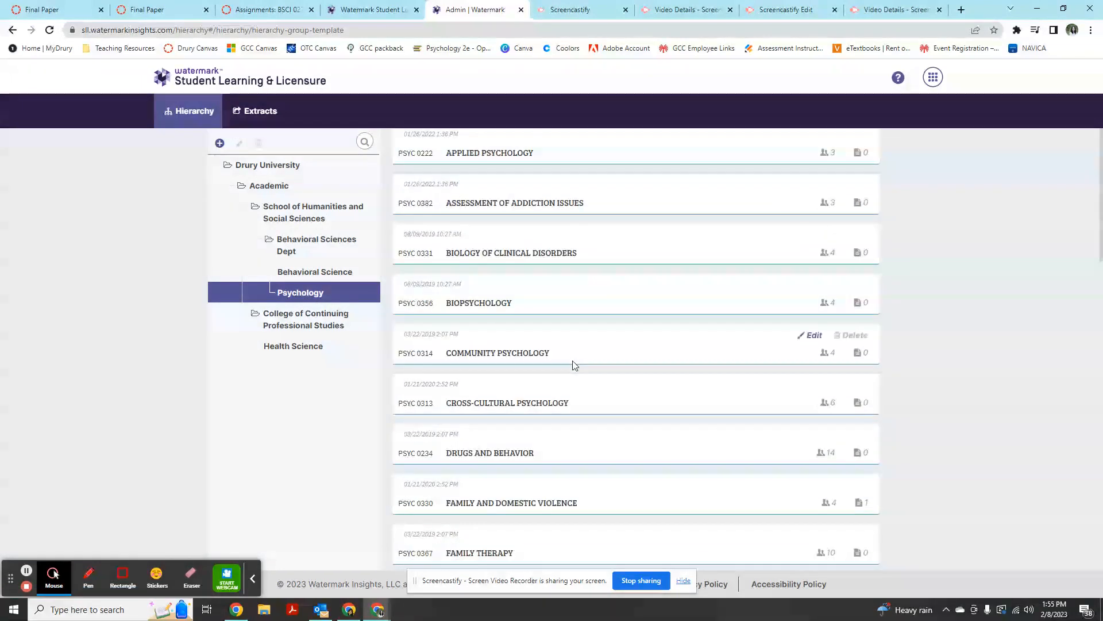
click(500, 446)
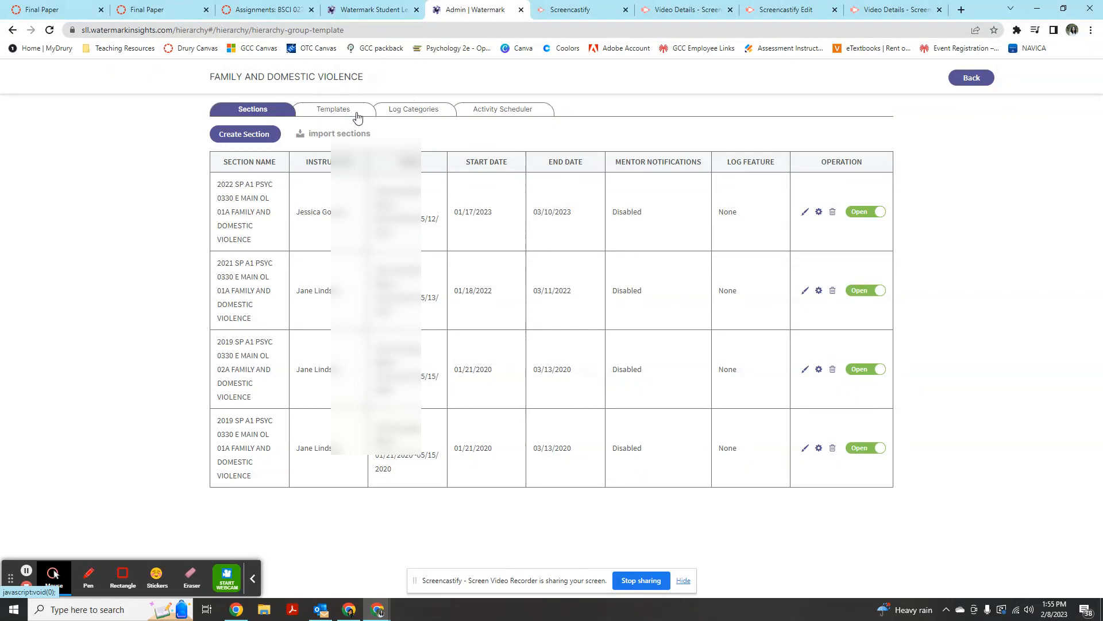
Review the course's assigned templates and its activity schedule, and return to the list of sections.
click(345, 109)
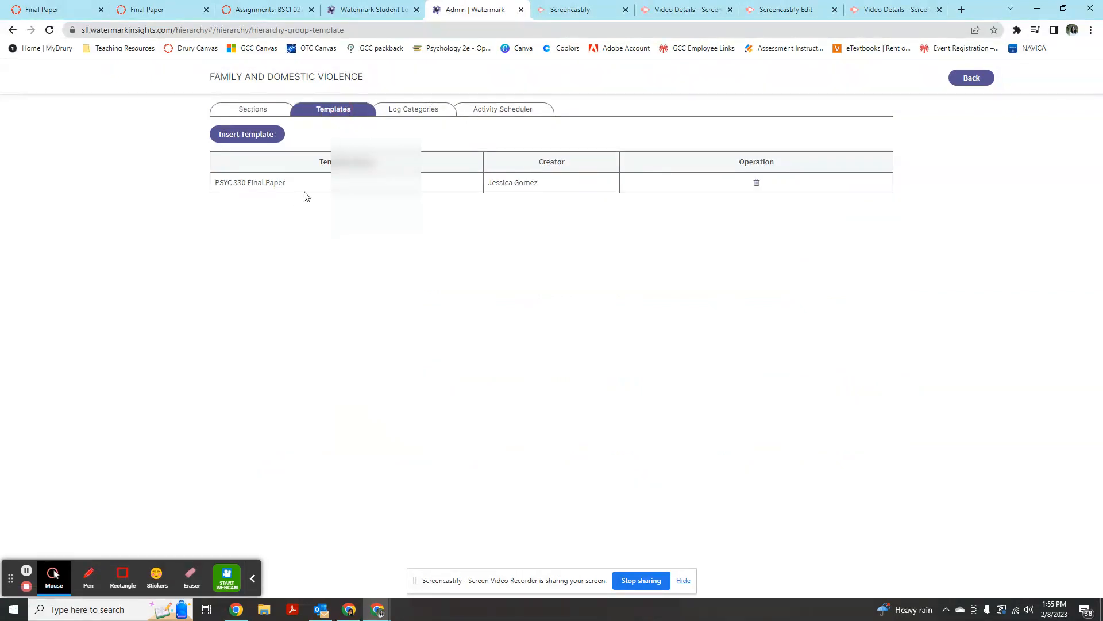
click(509, 112)
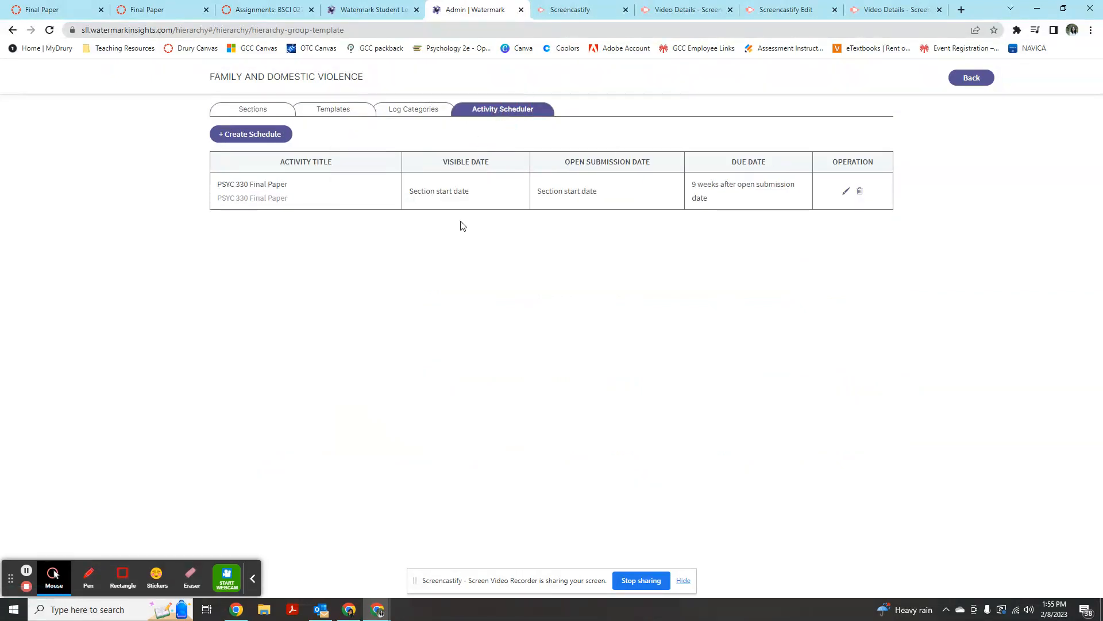
click(244, 112)
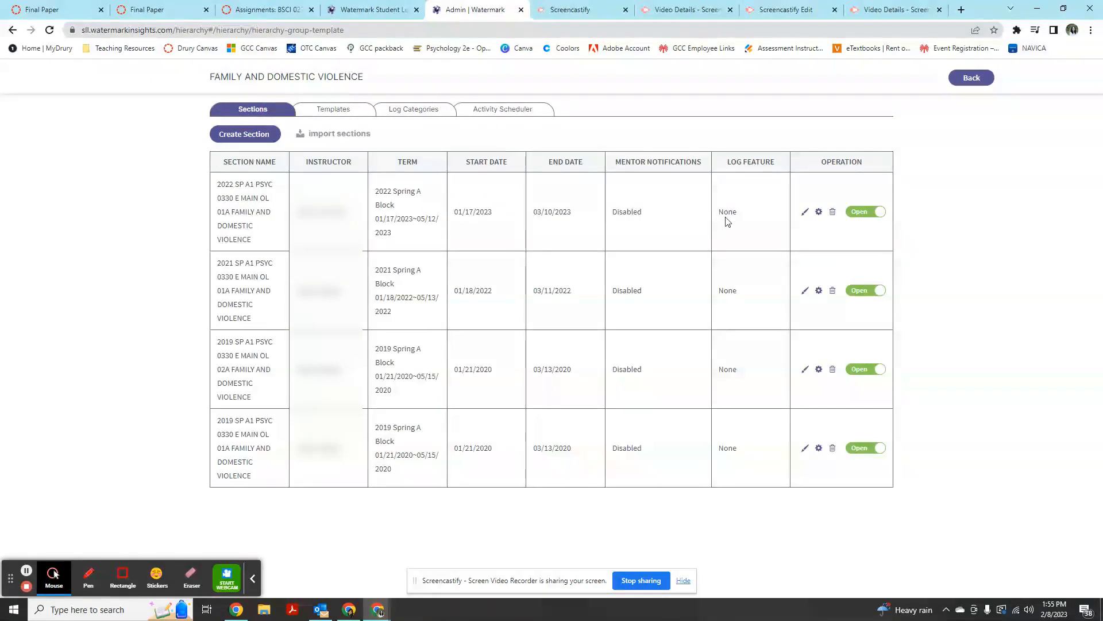
Start a new activity in the 2022 SP A1 PSYC 0330 section and title it "PSYC 330 Final Paper".
click(819, 212)
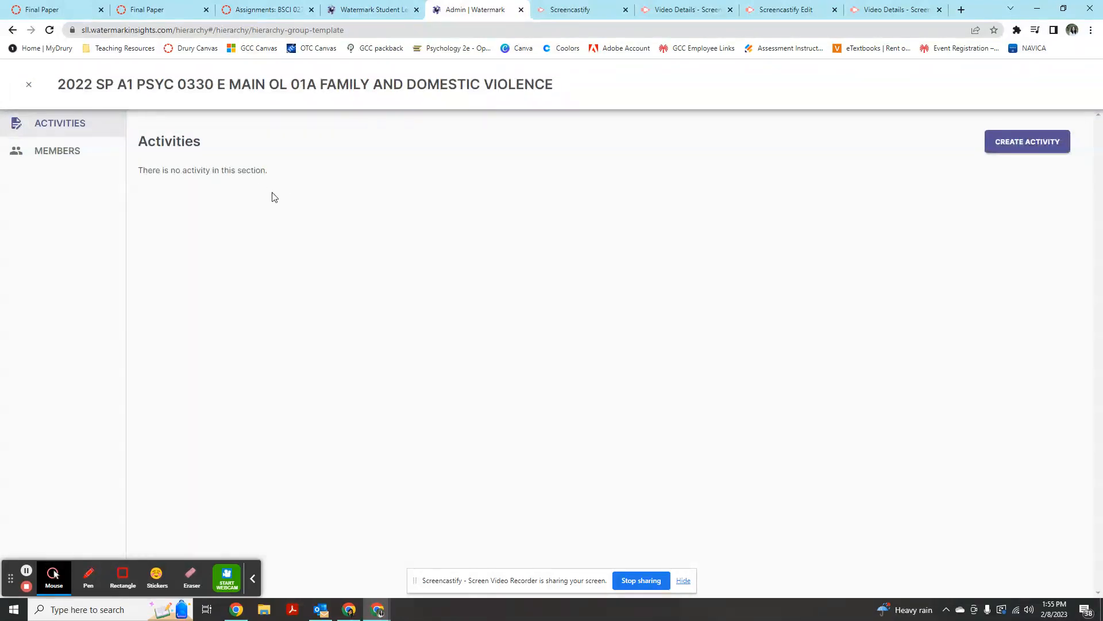
click(1031, 145)
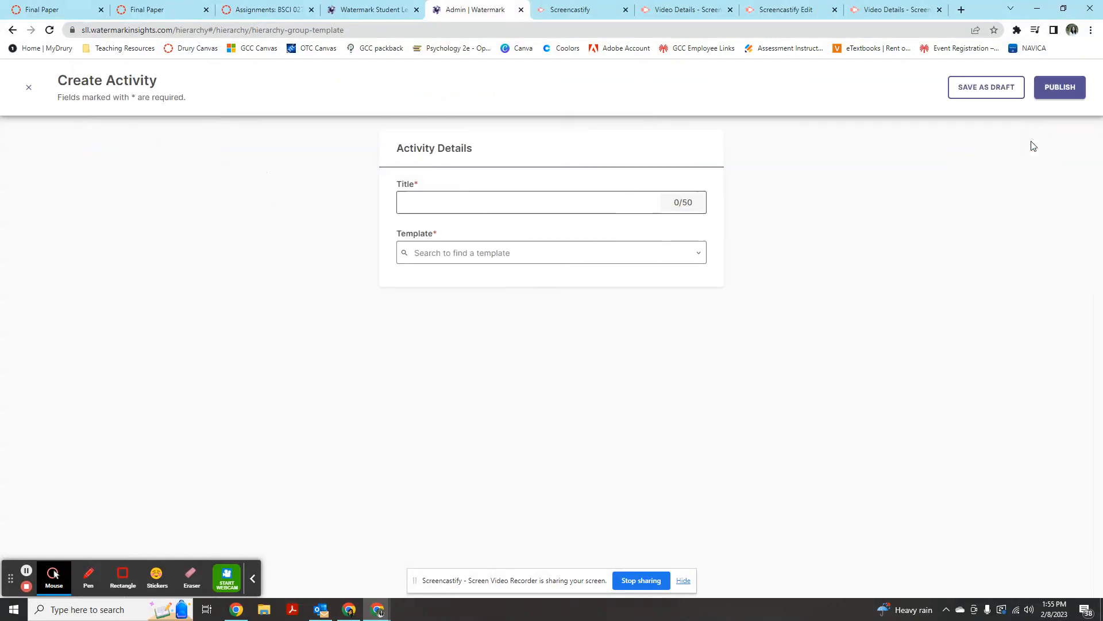
click(513, 204)
text(PSYC )
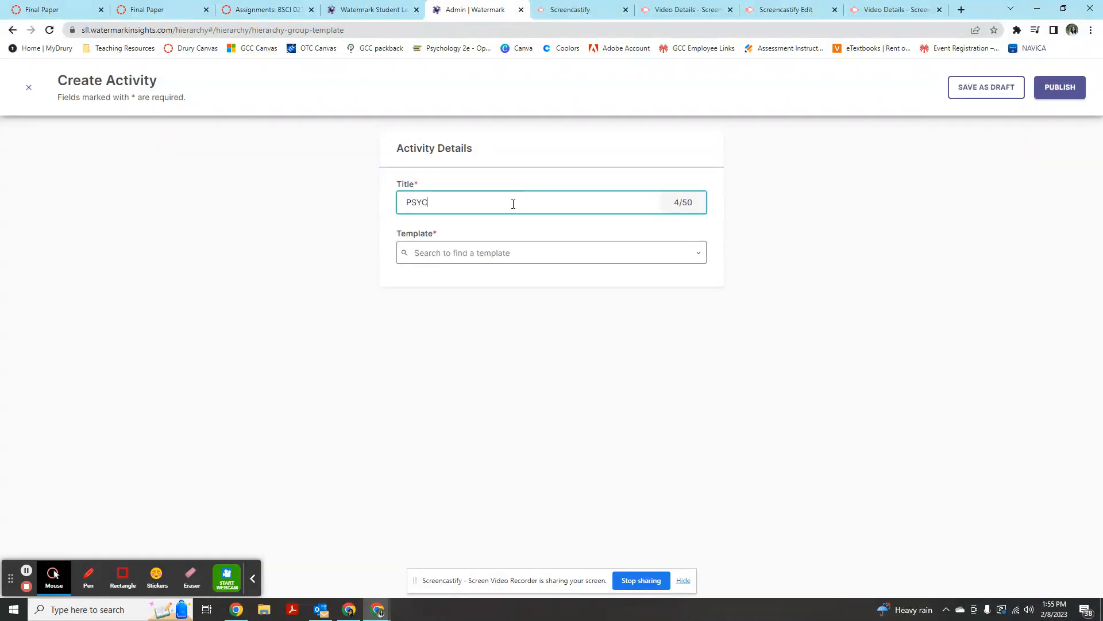
text(330 Final Paper)
Assign the PSYC 330 Final Paper template to the activity and choose "student" as its student role.
click(431, 255)
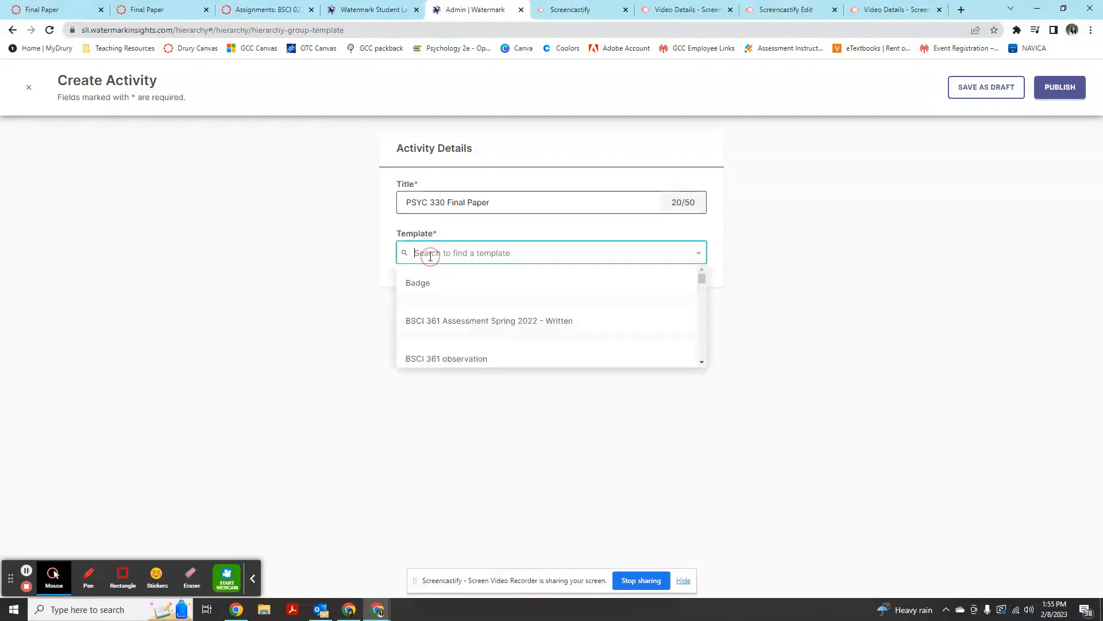
scroll(479, 308, down, 5)
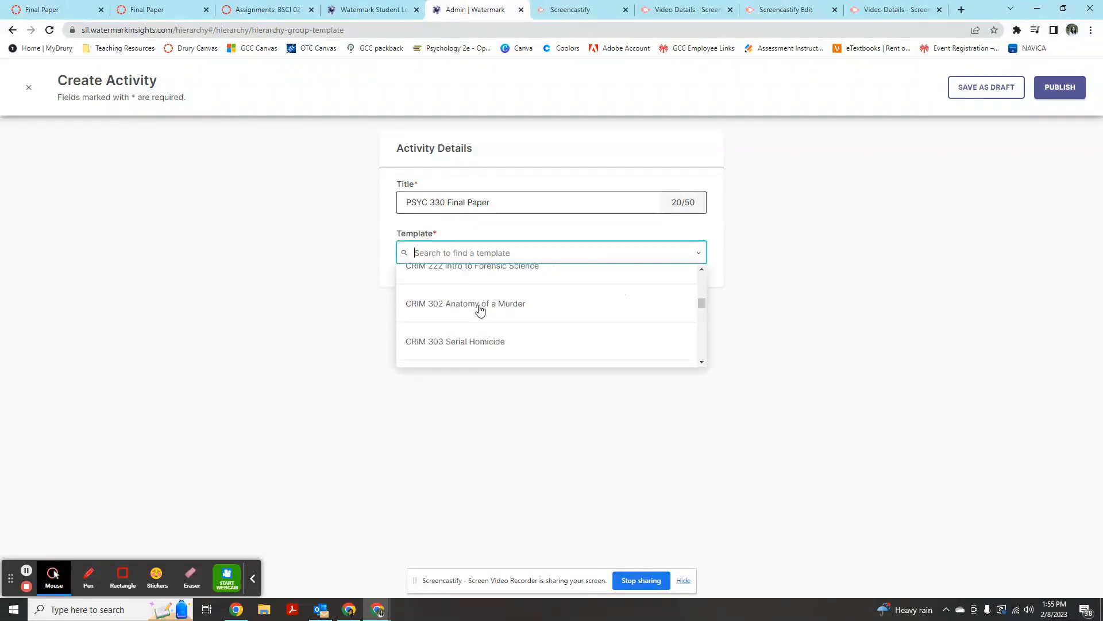
scroll(480, 310, down, 8)
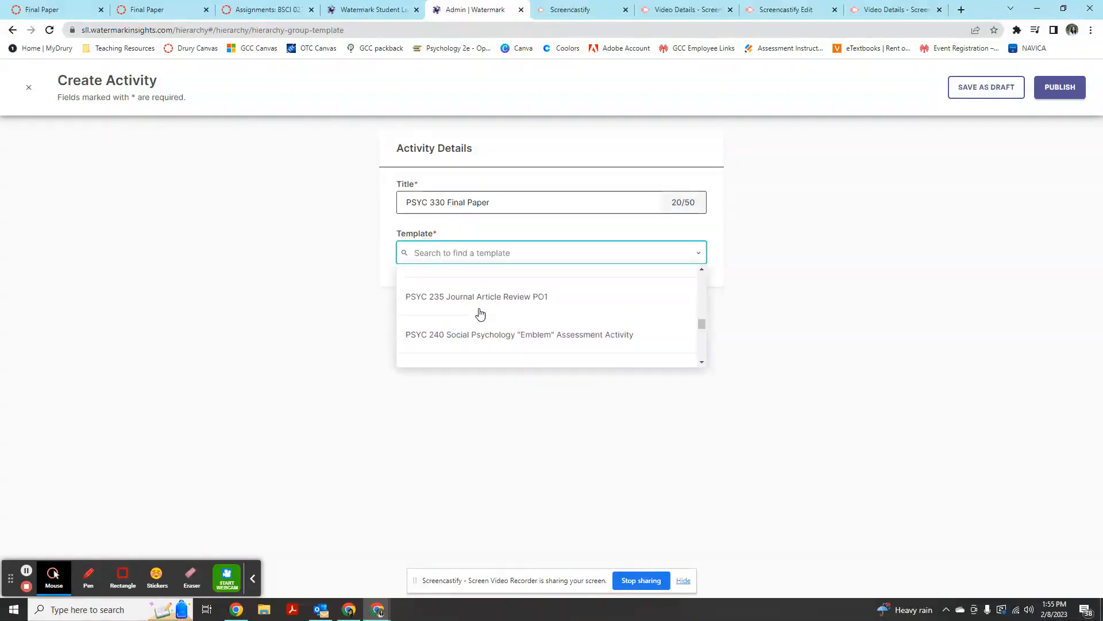
scroll(480, 313, down, 5)
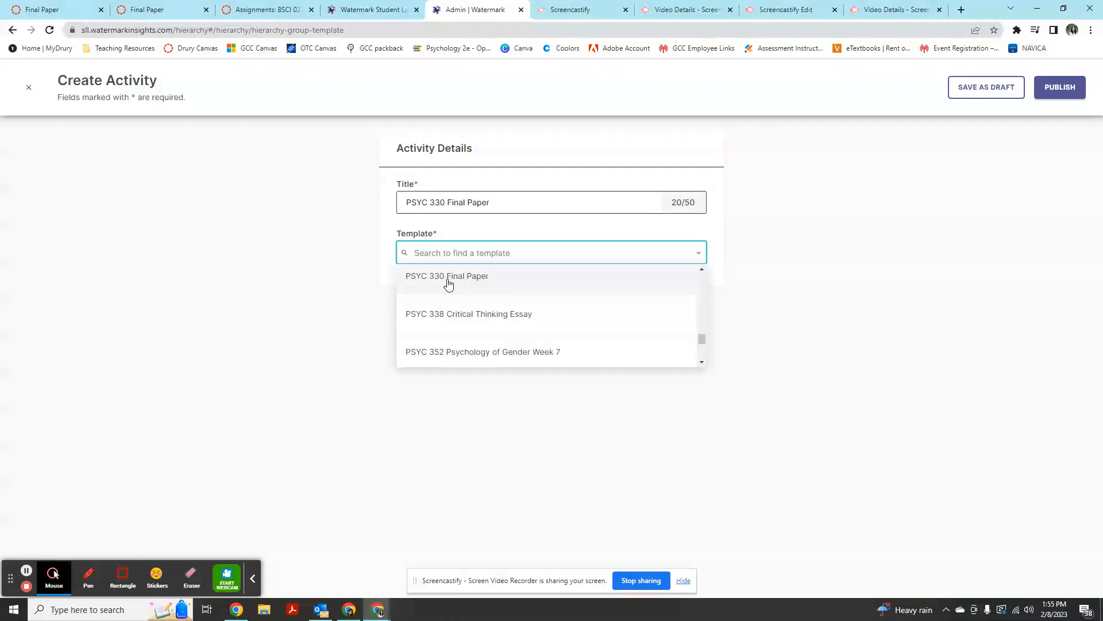
click(449, 282)
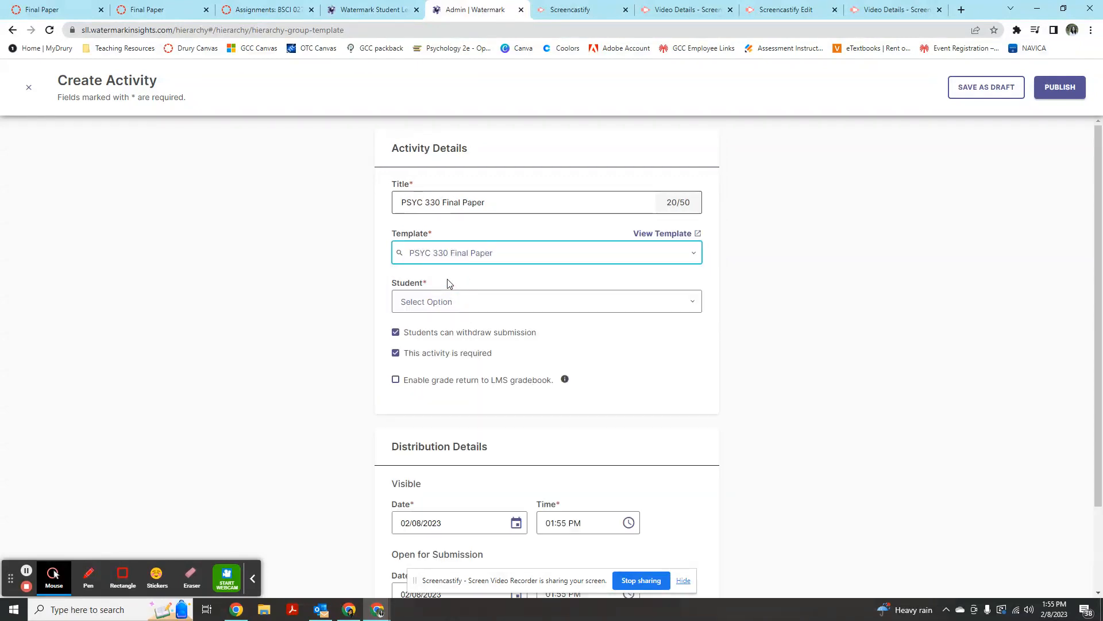
click(449, 301)
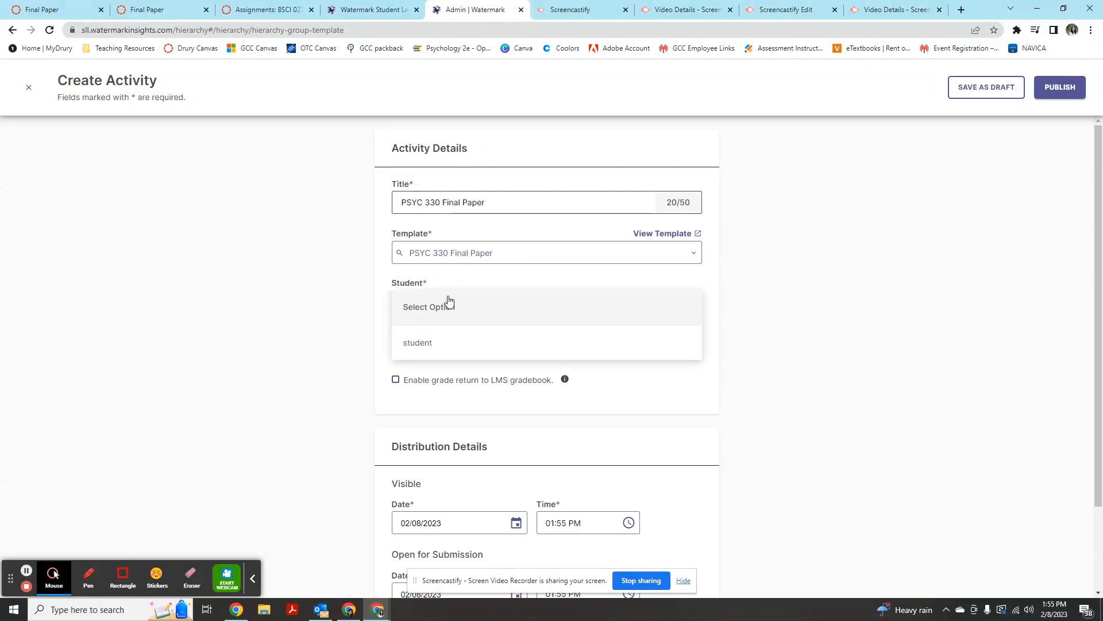
click(451, 343)
Set the activity's due date to 05/12/2023 in the distribution details.
scroll(483, 298, down, 1)
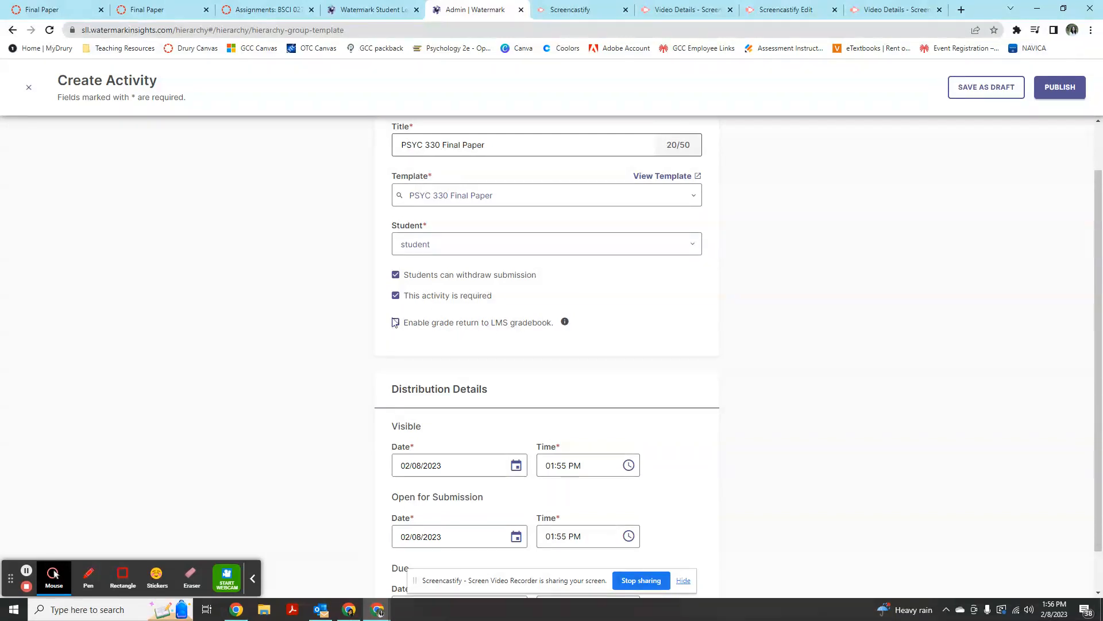
scroll(483, 328, down, 1)
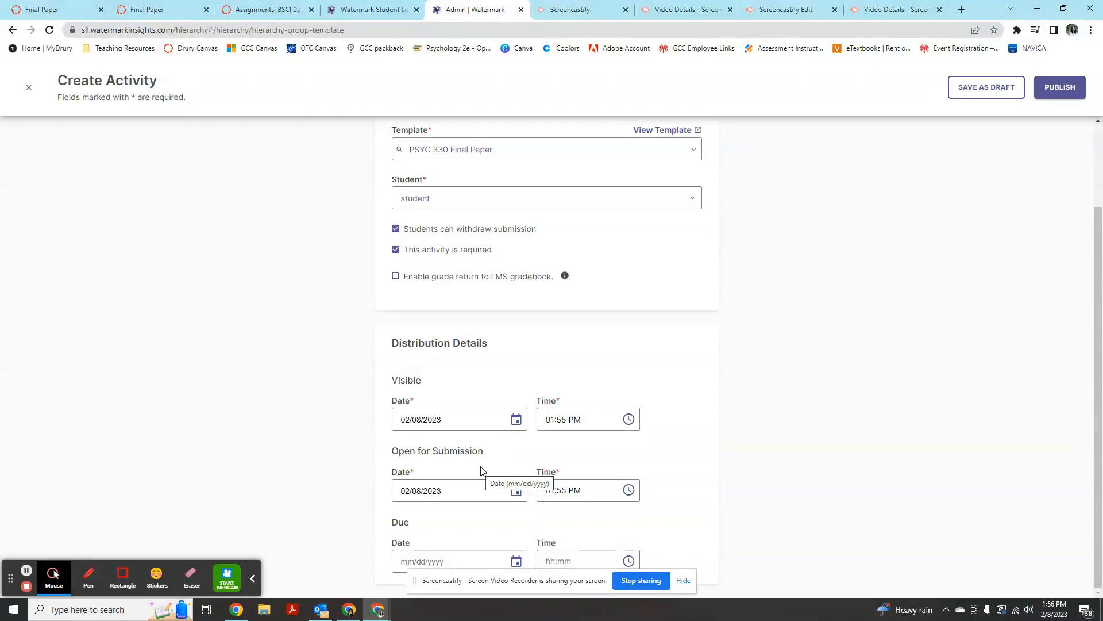
click(515, 561)
click(571, 384)
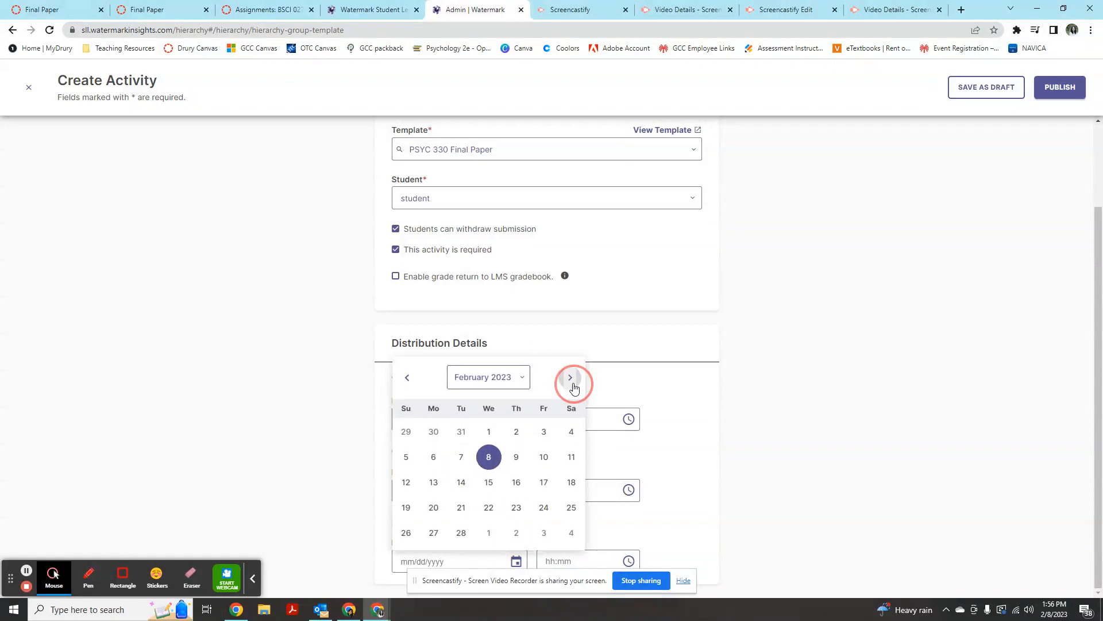
click(571, 380)
click(570, 378)
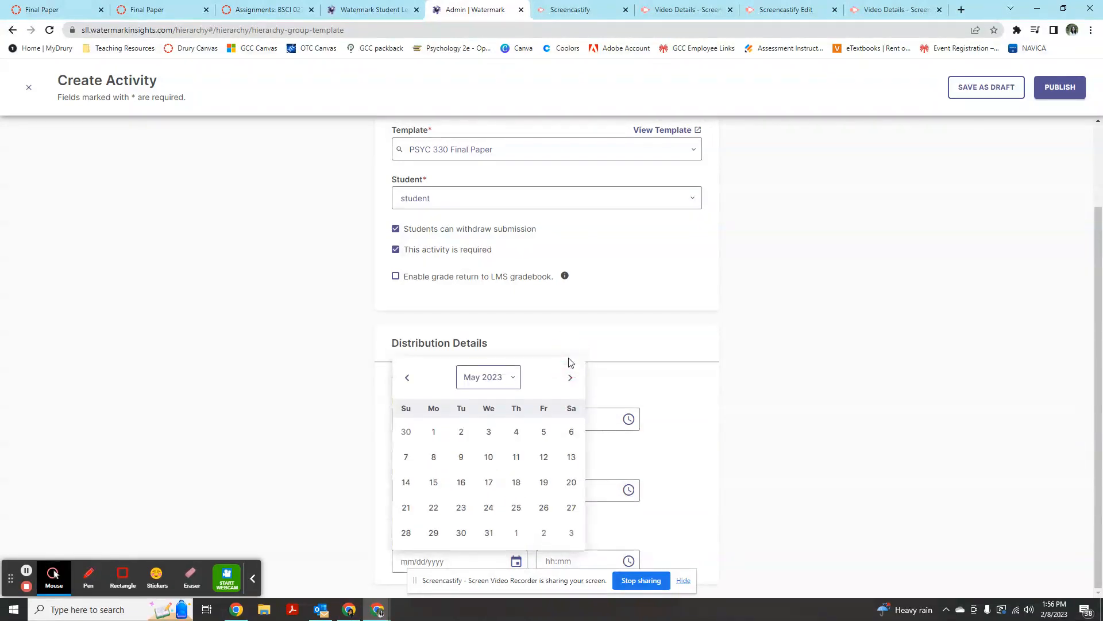
click(554, 464)
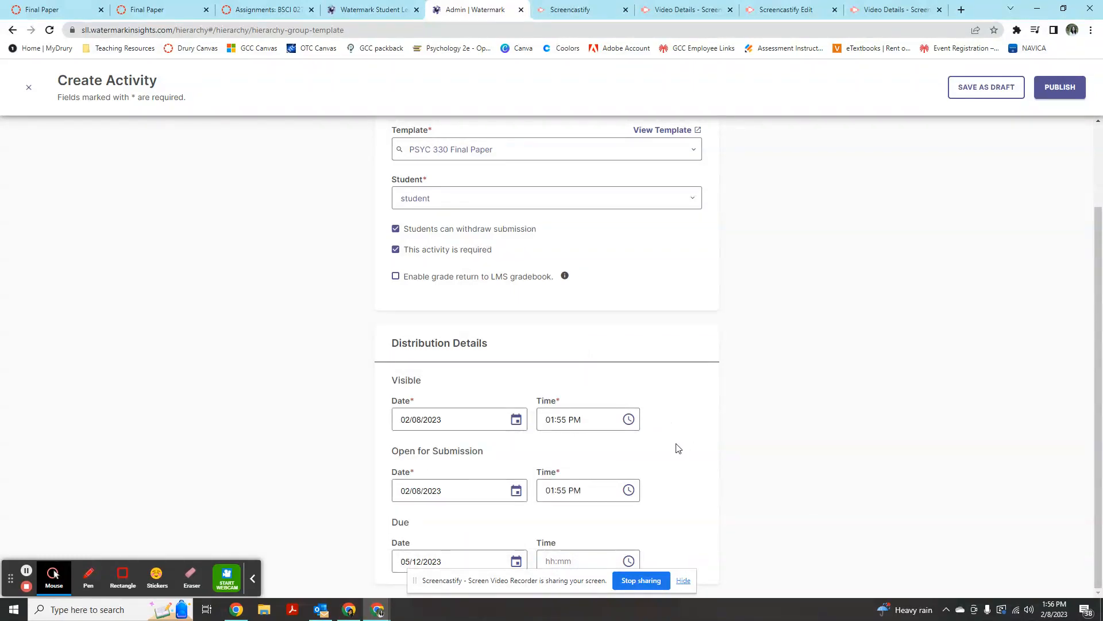
Check the completed activity and distribution details, and publish the activity.
scroll(547, 428, up, 3)
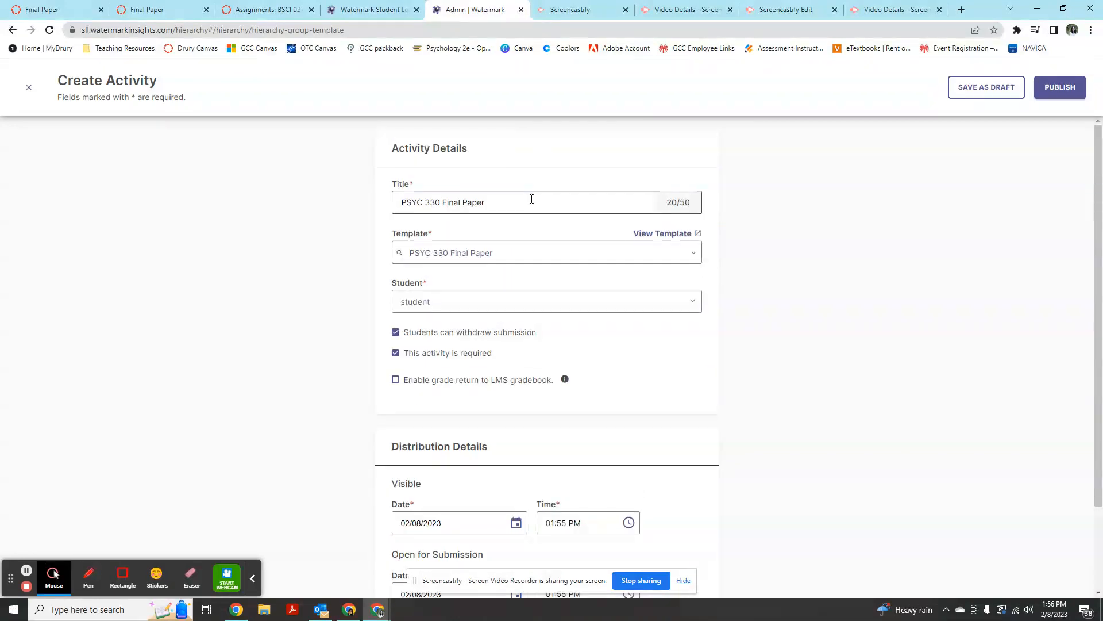
scroll(517, 382, down, 2)
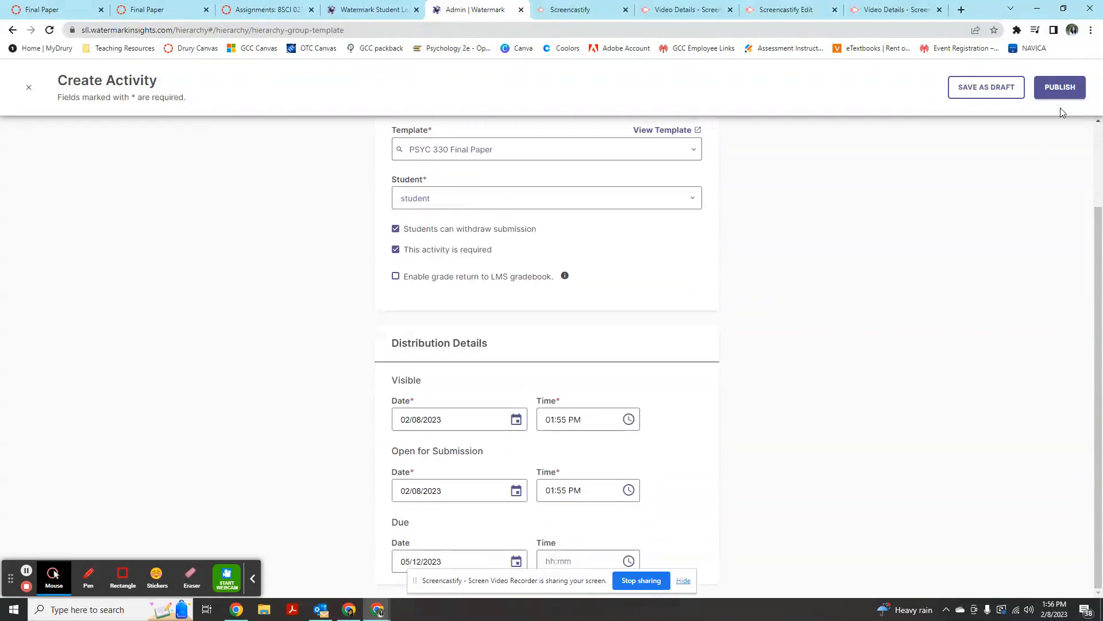
click(1060, 90)
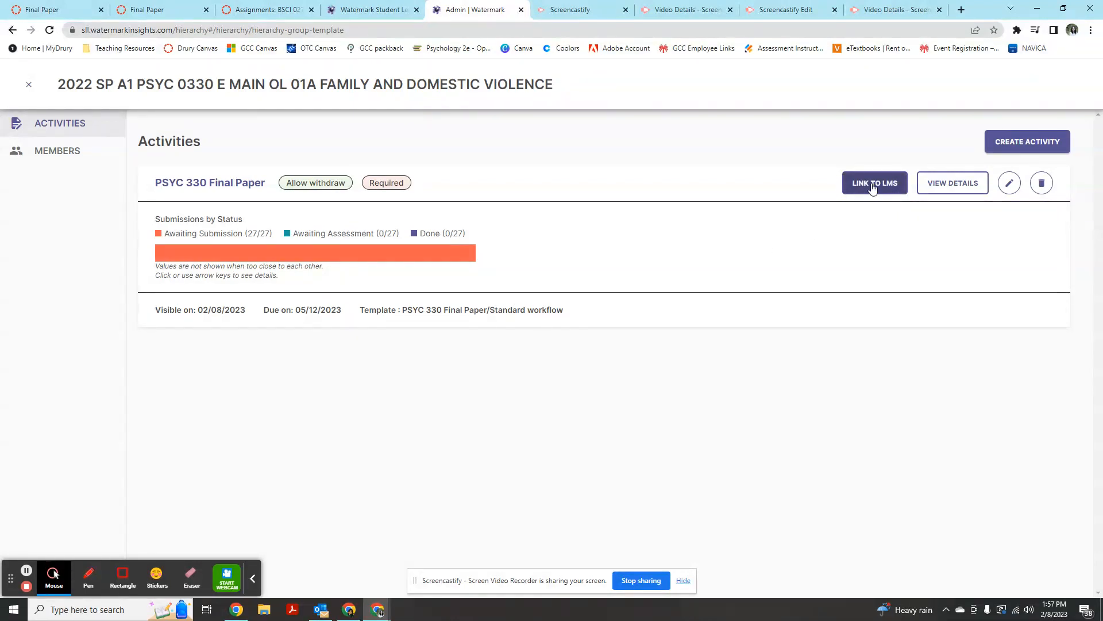
Examine the published activity's details and each student's submission status, and close the details view.
click(968, 189)
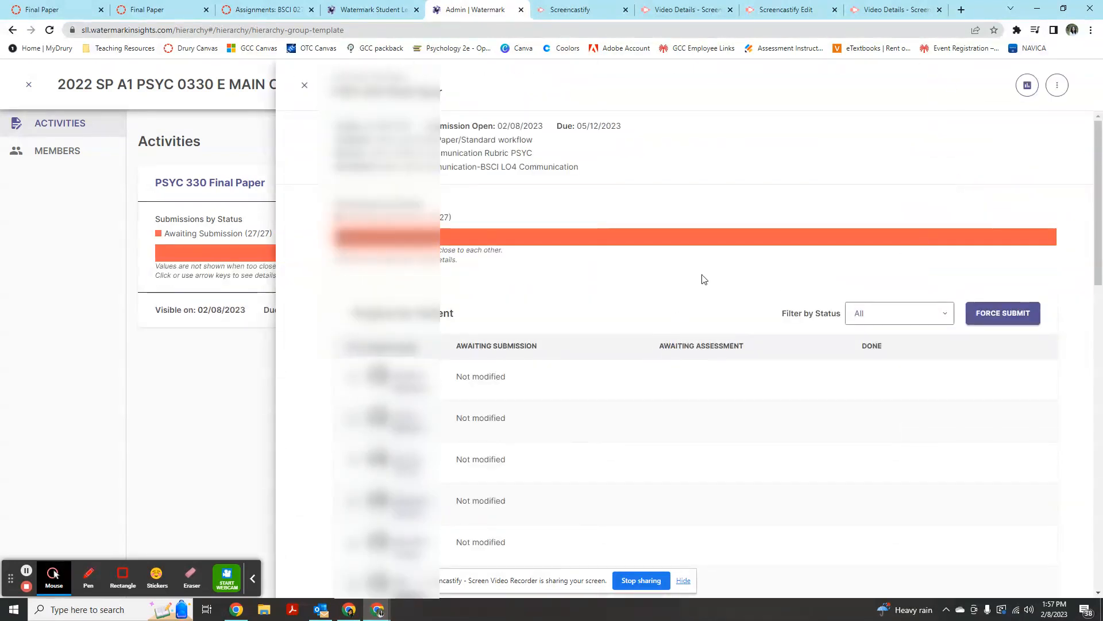
scroll(790, 283, down, 5)
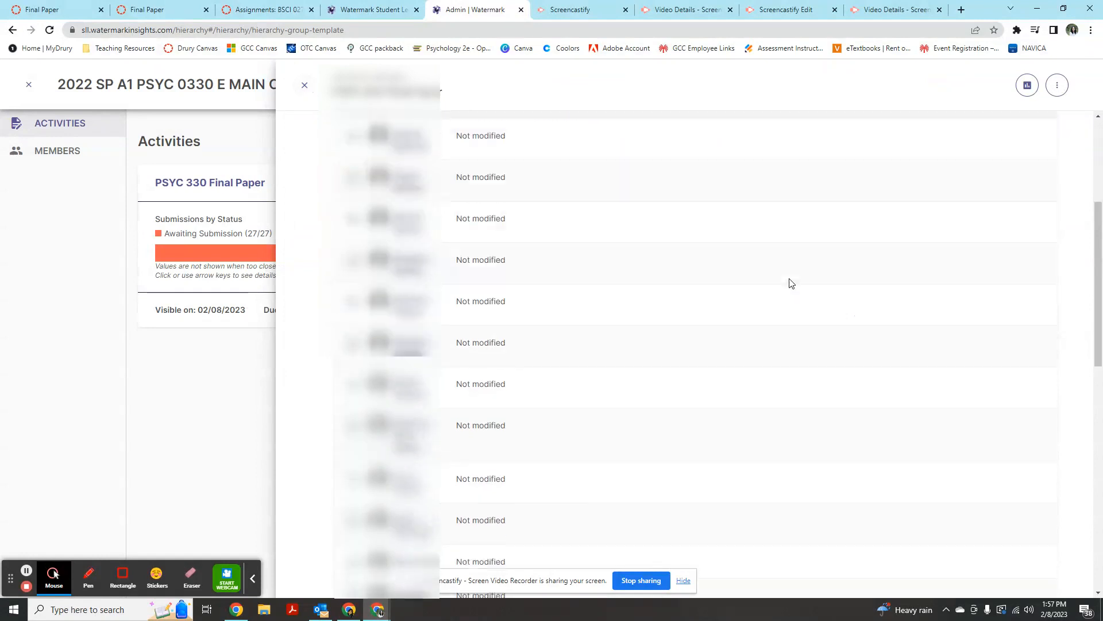
scroll(790, 283, down, 10)
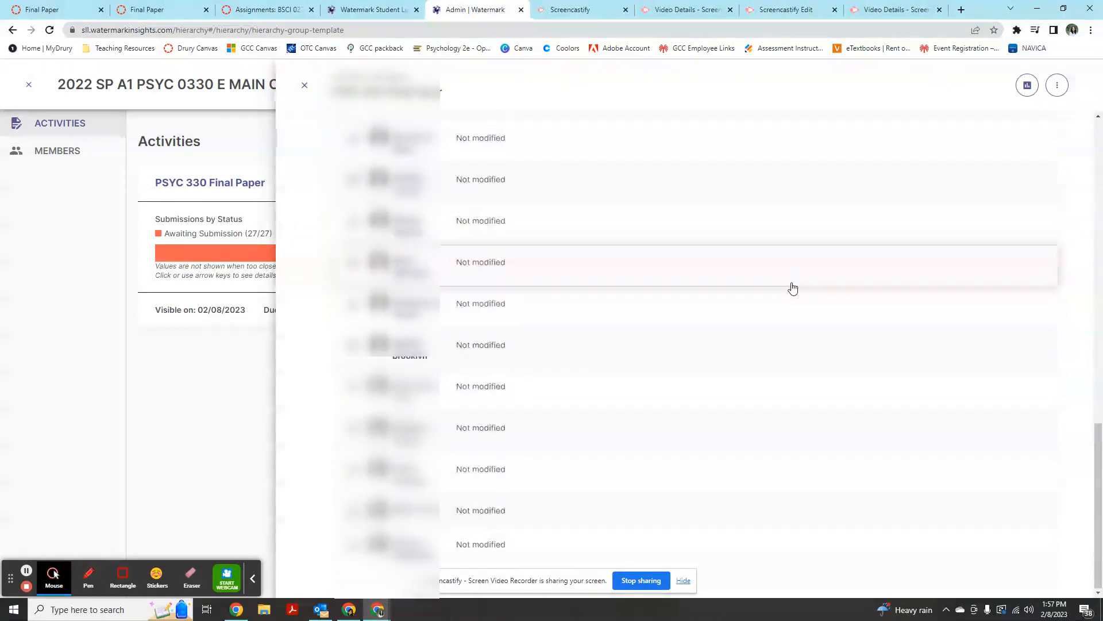
scroll(788, 281, up, 15)
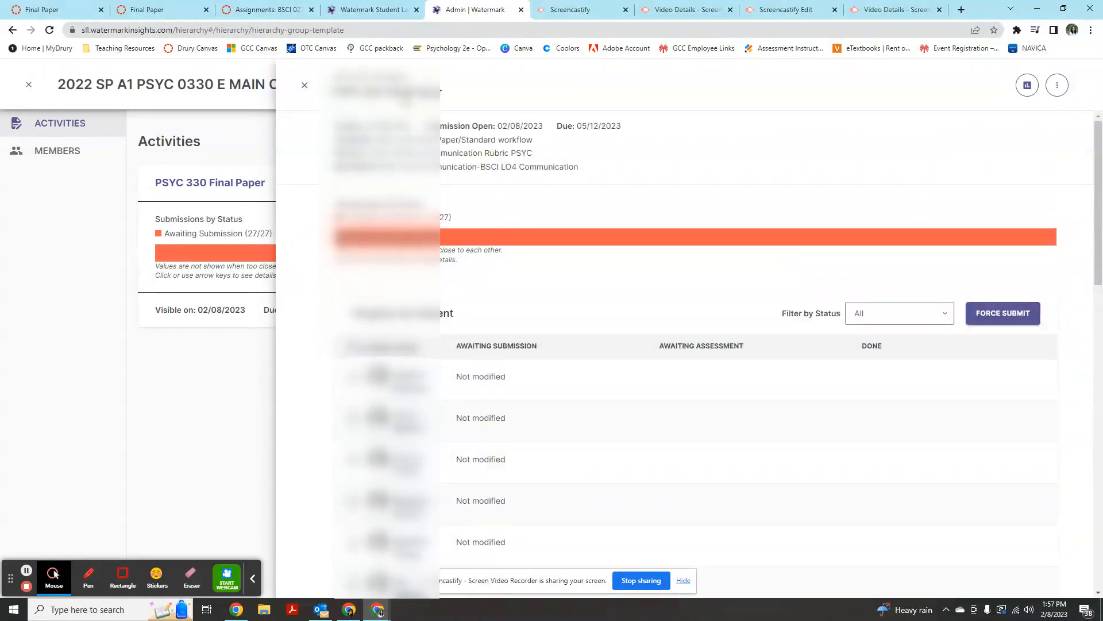
click(305, 85)
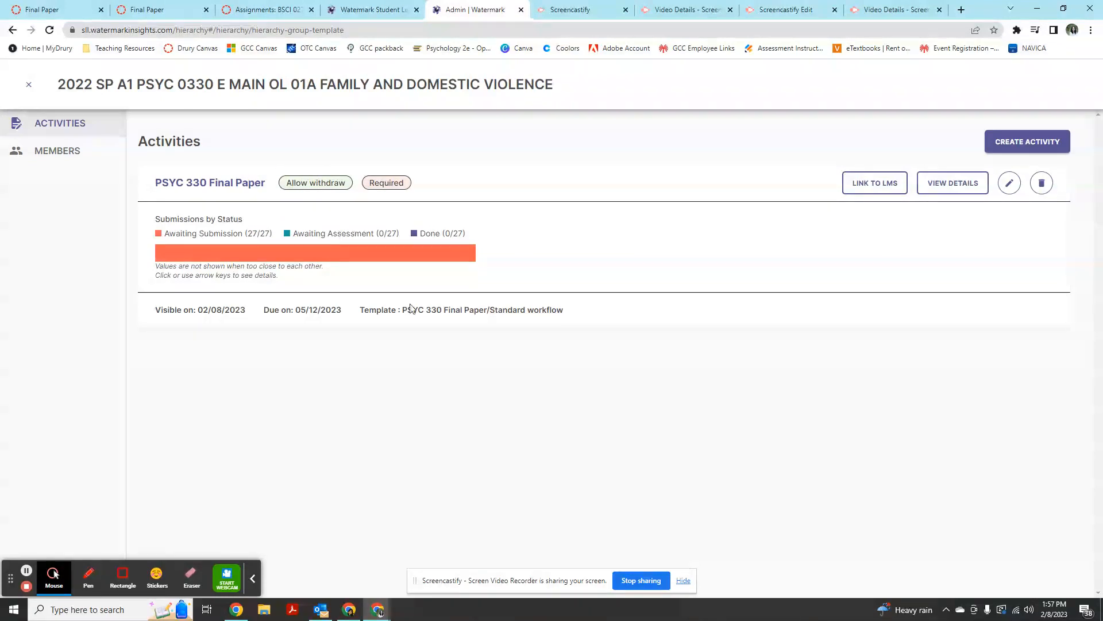
Open a blank activity form for the section and close it without entering anything.
click(1022, 148)
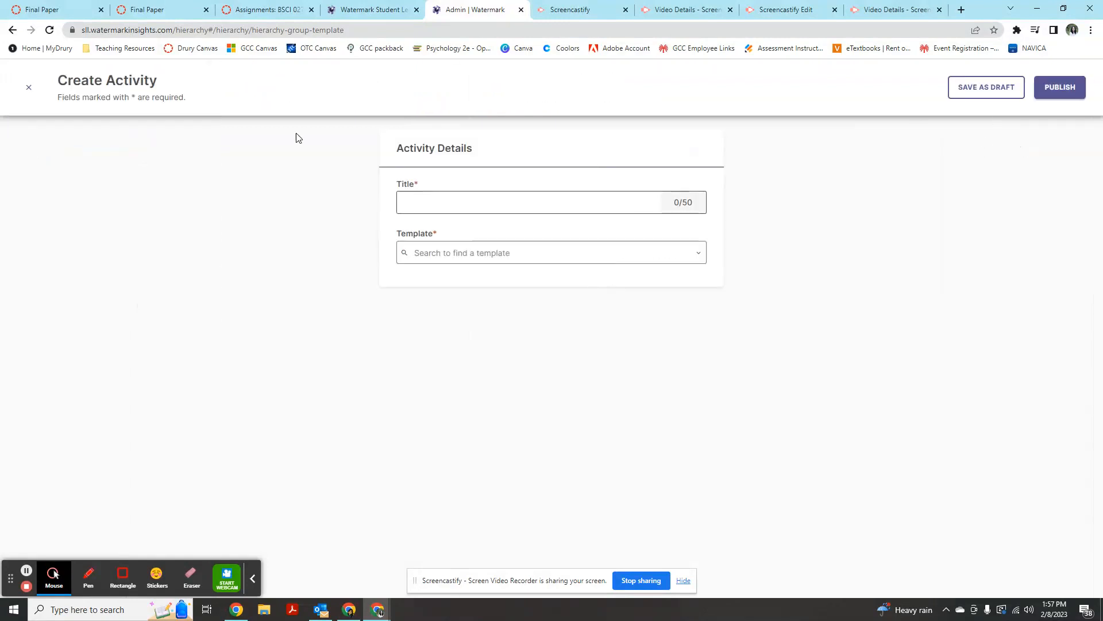
click(30, 88)
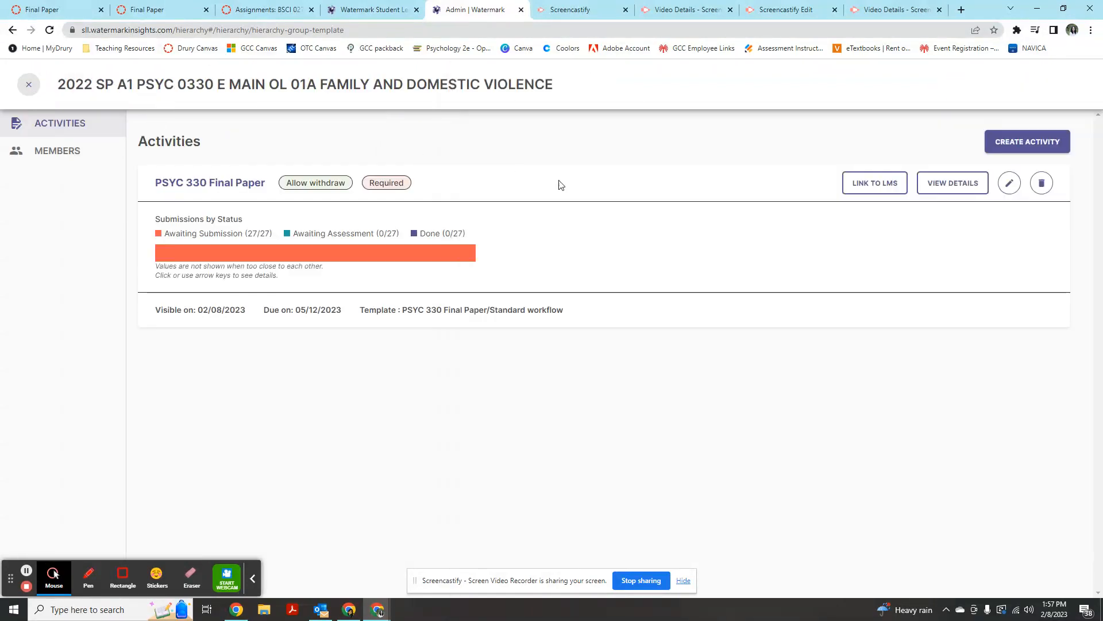